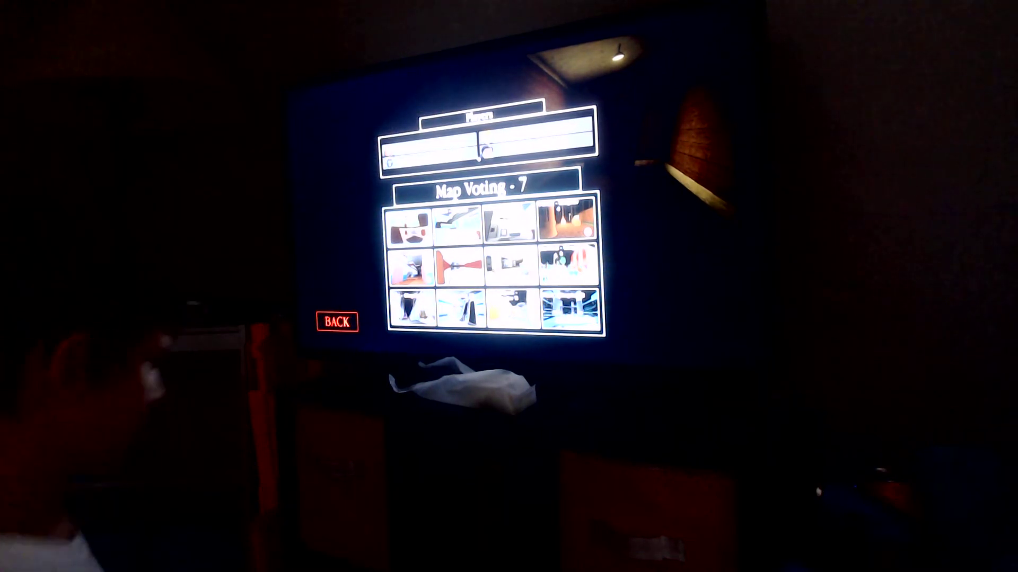
# View the profile in the console guide, then close the guide and return to Piggy.
pyautogui.press('super')
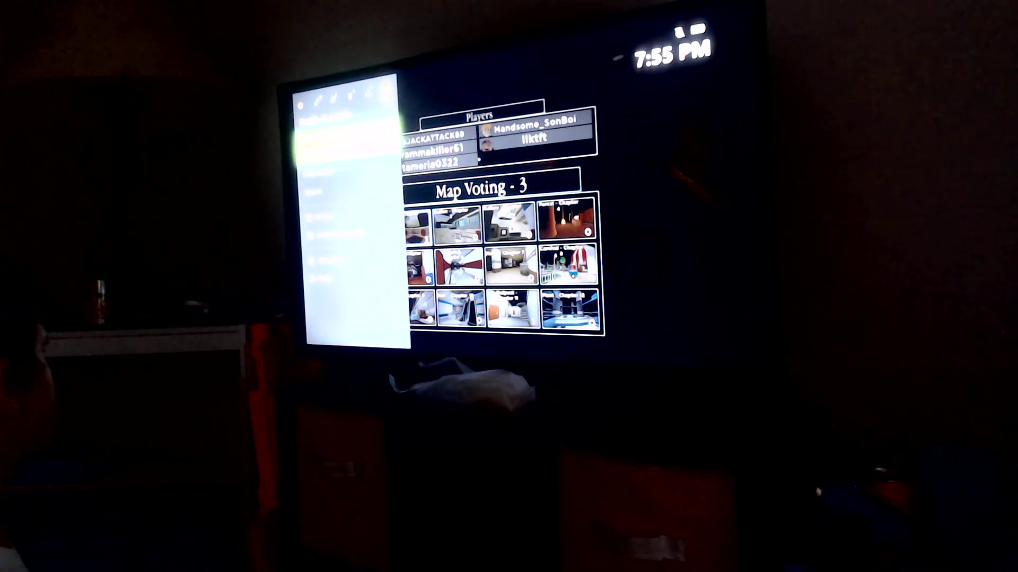
pyautogui.press('Return')
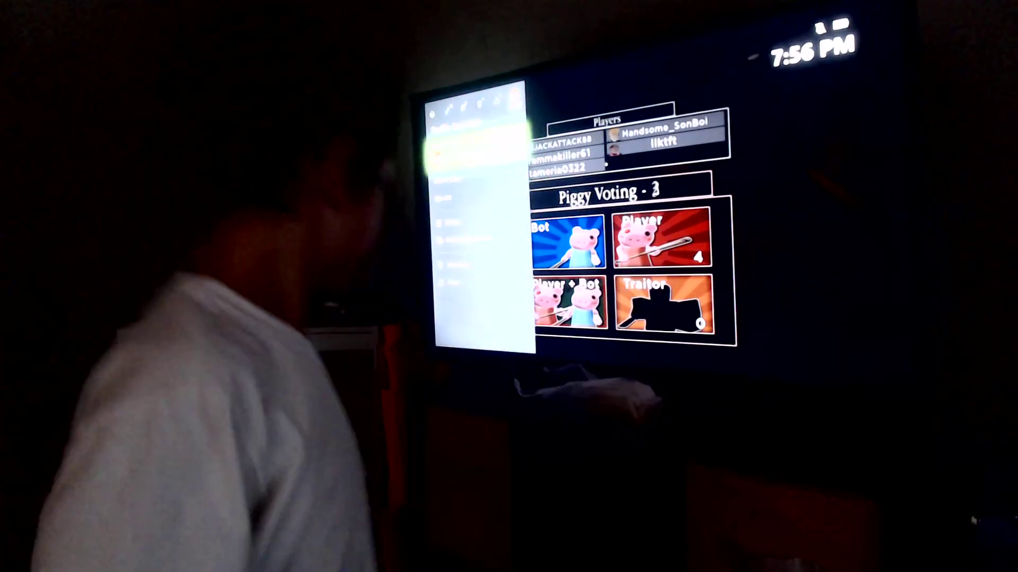
pyautogui.press('Escape')
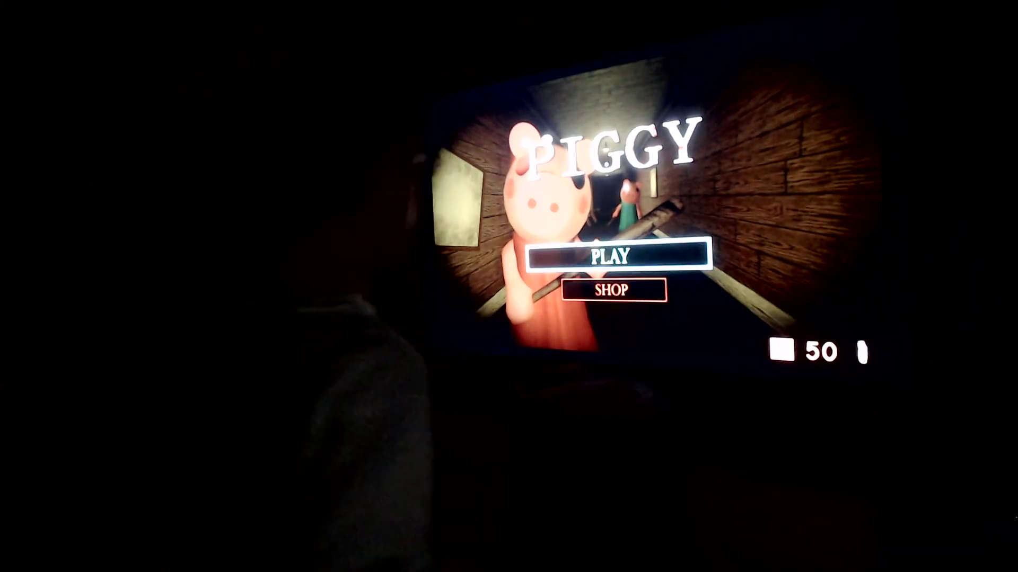
# Open SHOP from the title menu and move right in Skins to Grandmother.
pyautogui.press('Down')
pyautogui.press('Return')
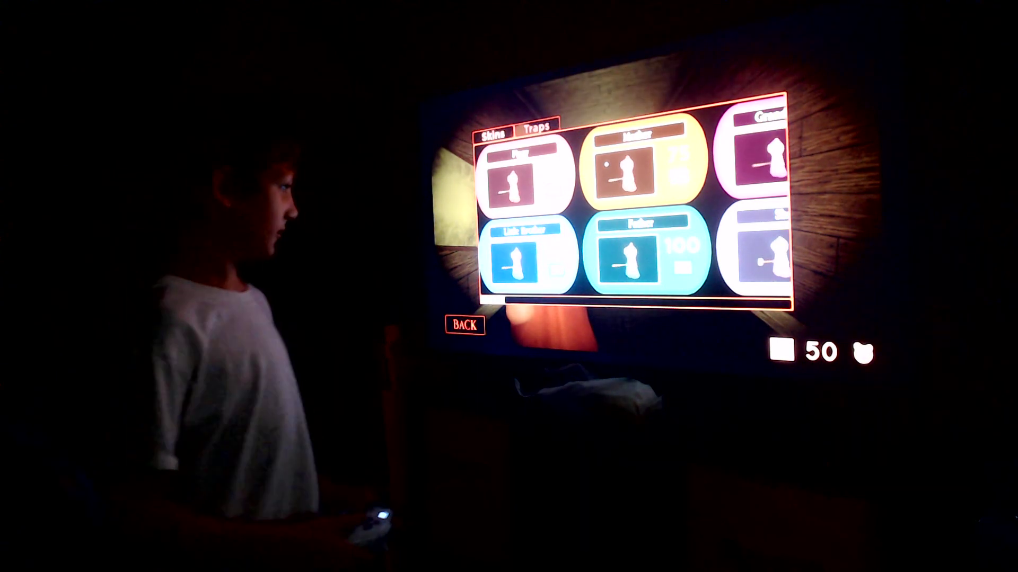
pyautogui.press('Right')
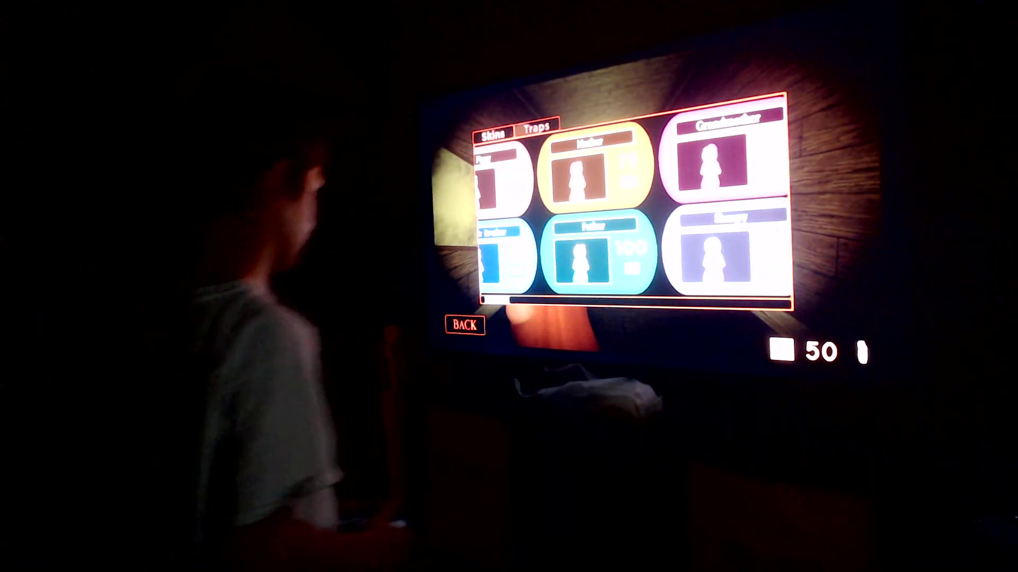